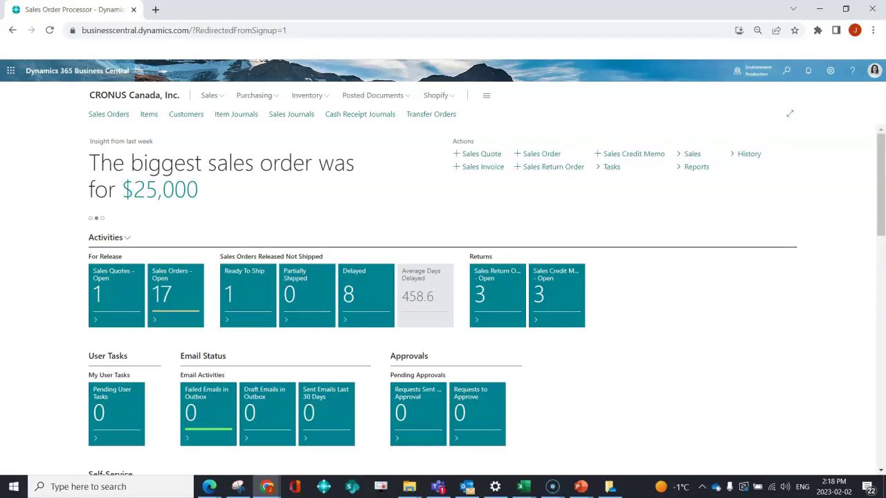
- Find the Service Orders list, open Adatum Corporation's washing machine order and bring up its service lines
left_click(786, 70)
type("service")
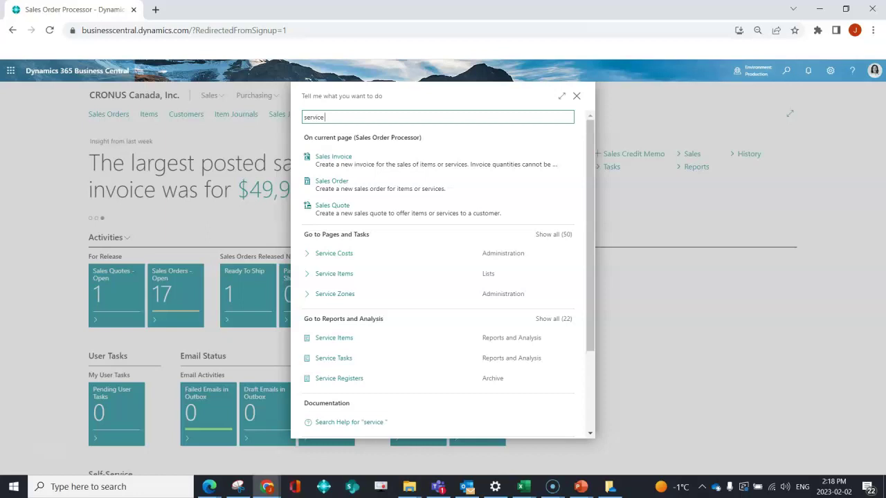
type(" ord")
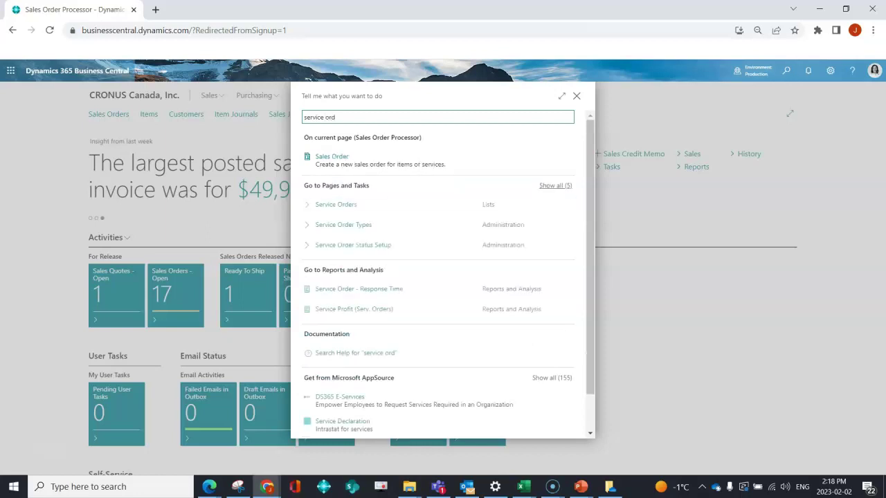
key("Return")
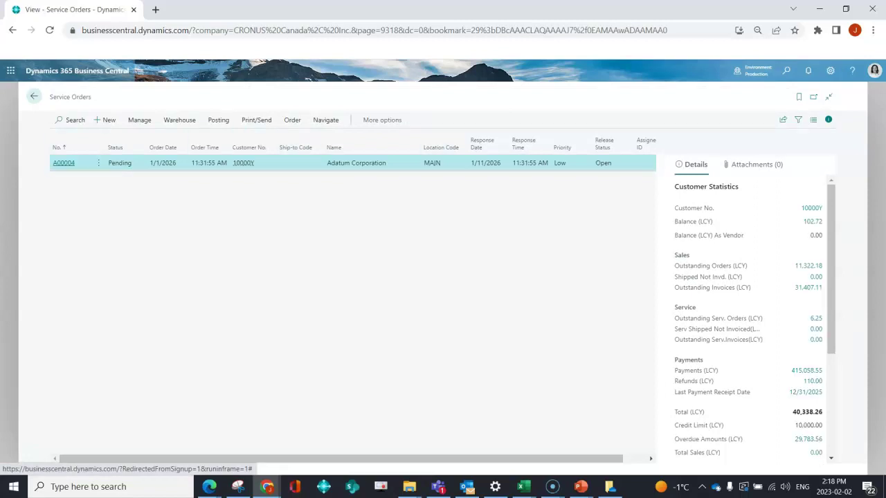
left_click(63, 163)
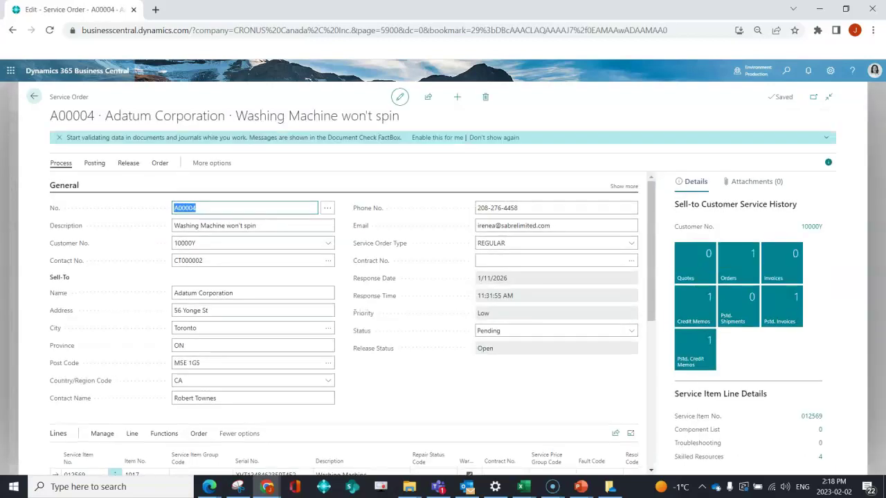
scroll(346, 291, "down", 3)
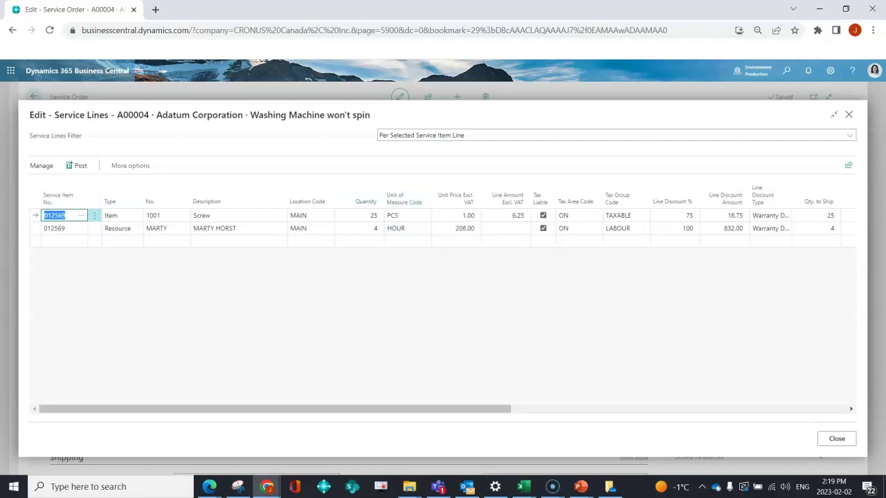
- Set the Screw line's quantity to 30 and the resource labour line's quantity to 4.25 hours
left_click(359, 216)
type("30")
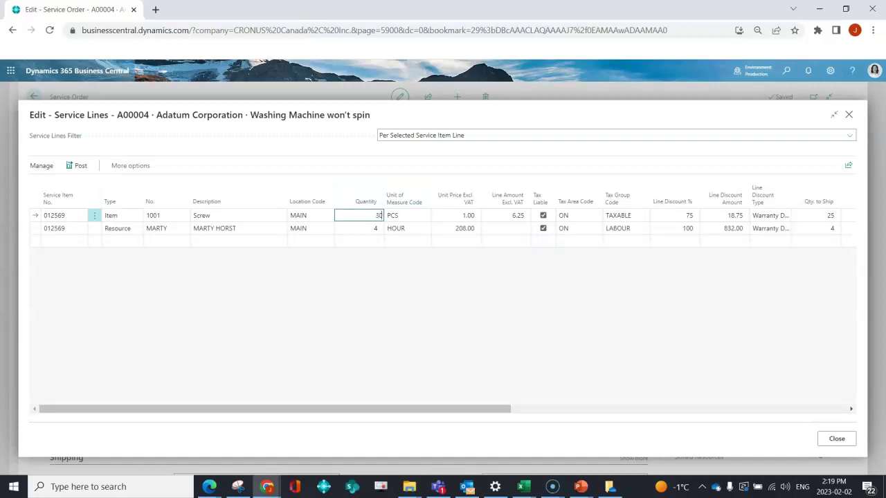
left_click(359, 228)
type("4.25")
key("Tab")
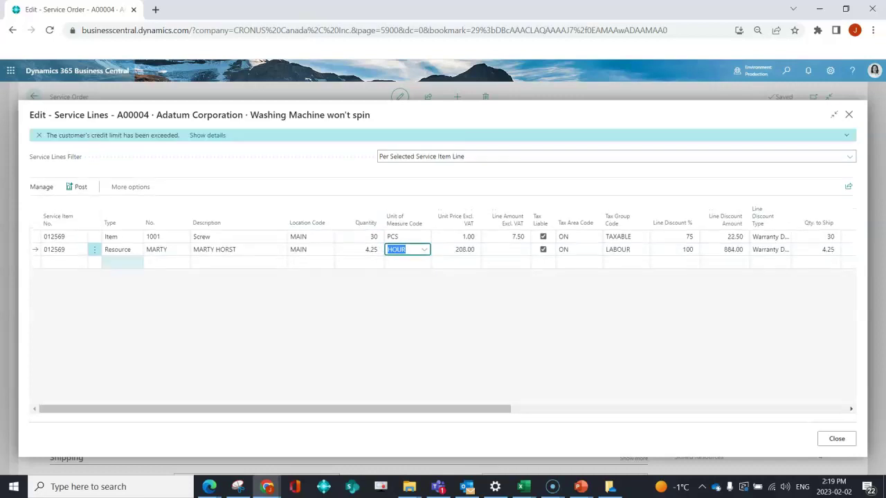
- Add a service line for service item 012569 with the type Item
left_click(63, 262)
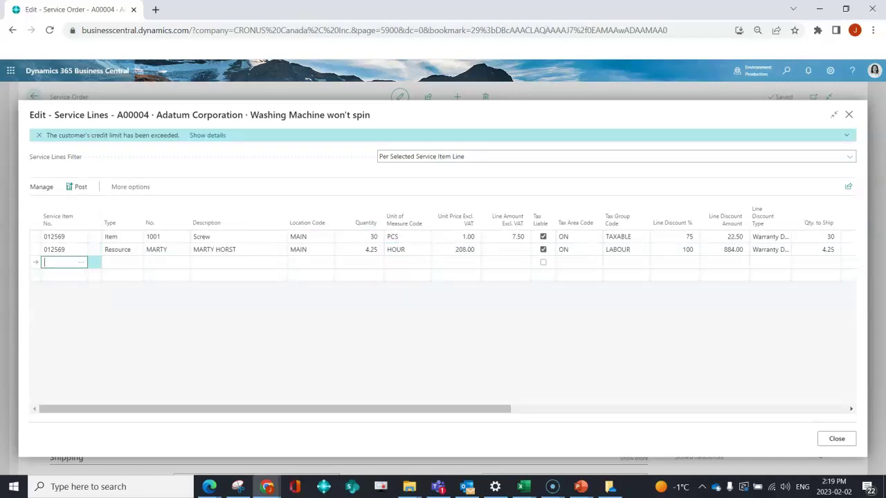
key("F8")
key("Tab")
key("alt+Down")
key("Down")
key("Return")
key("Tab")
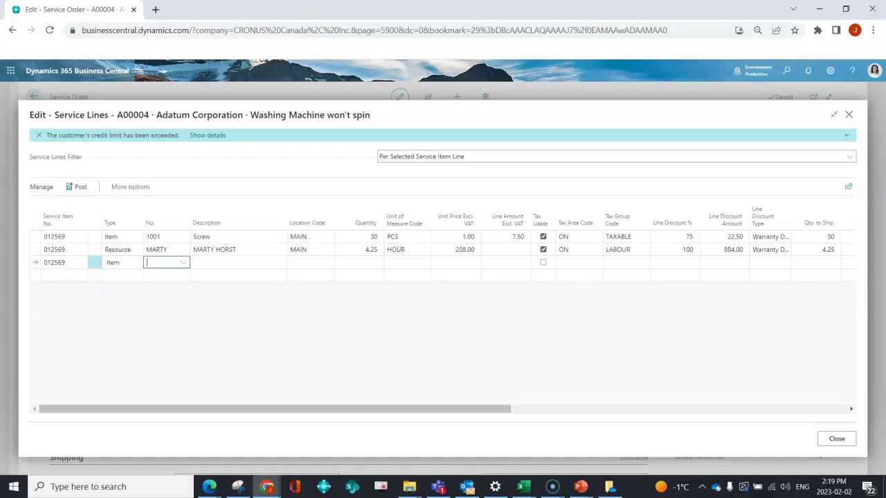
- Choose item PNT0125, the red Pantone 125 spray paint, for the new service line
key("alt+Down")
scroll(245, 315, "down", 4)
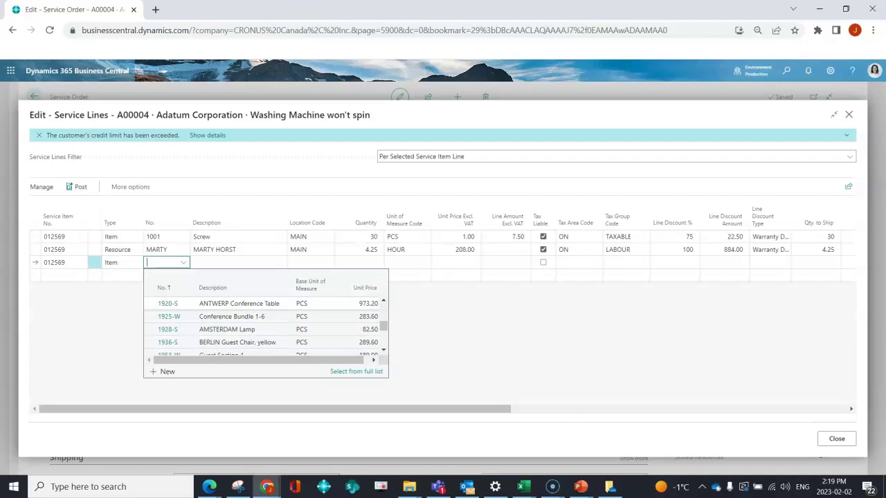
scroll(245, 315, "down", 3)
scroll(267, 325, "down", 1)
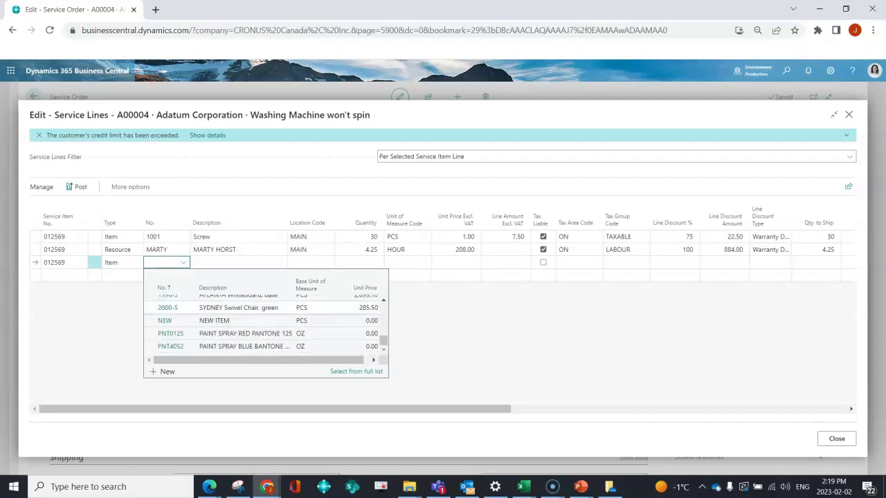
scroll(266, 325, "up", 3)
scroll(266, 325, "down", 3)
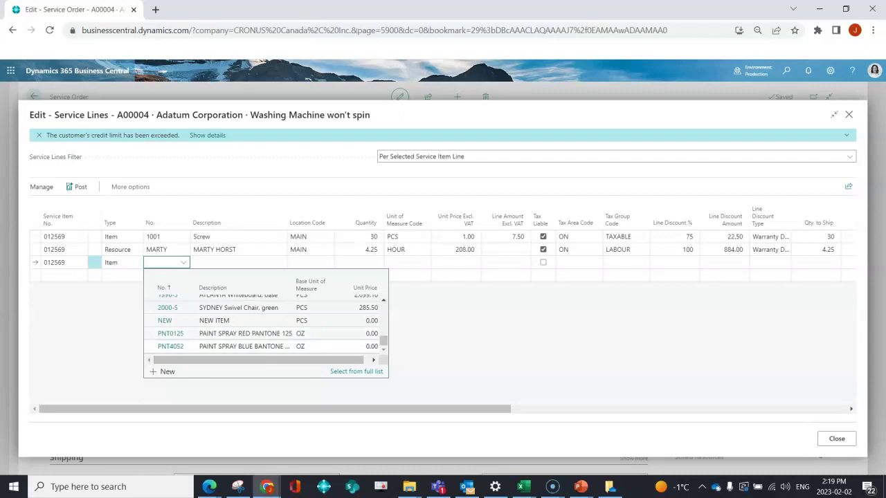
left_click(207, 333)
key("Tab")
key("Tab")
key("Tab")
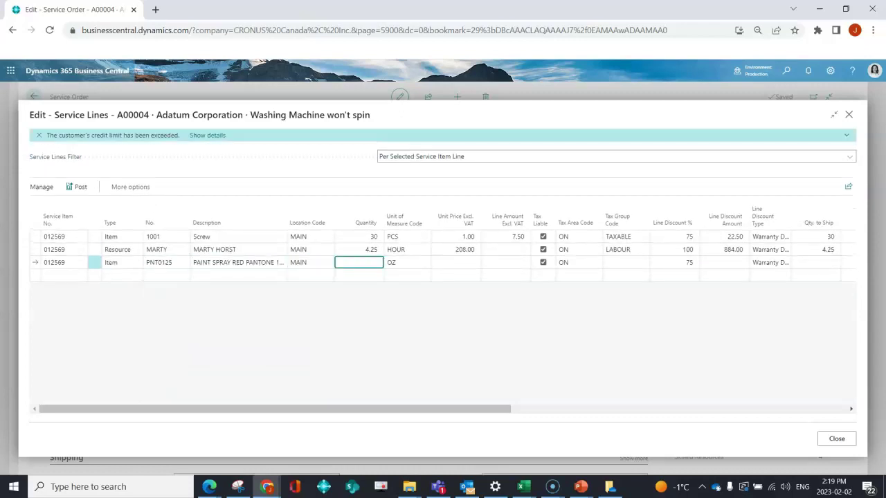
- Set the spray paint line's quantity to 8 and check its tax, discount, shipping and invoicing values
type("8")
key("Tab")
key("Tab")
key("Tab")
key("Tab")
key("Tab")
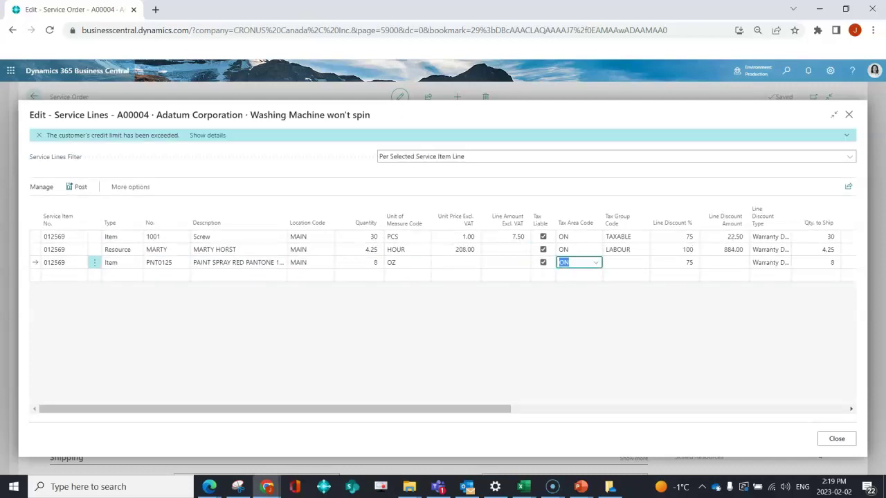
key("Tab")
key("Tab")
key("Tab")
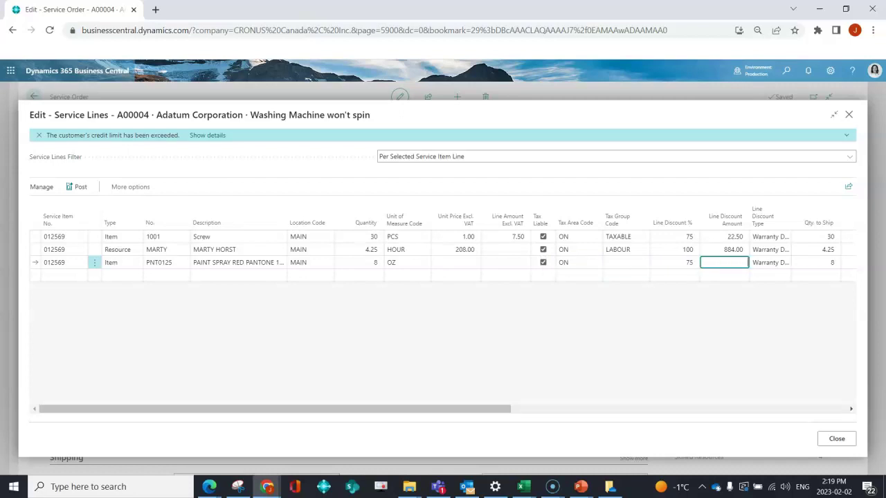
left_click_drag(275, 409, 442, 409)
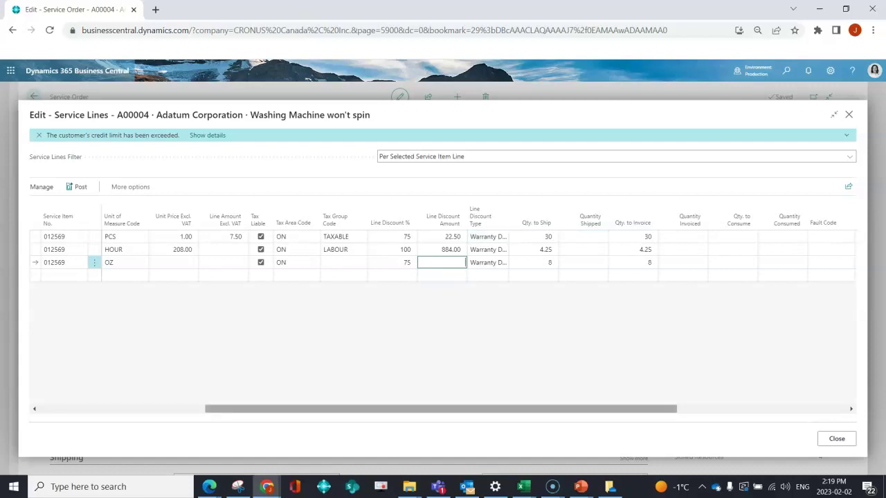
left_click_drag(442, 409, 275, 409)
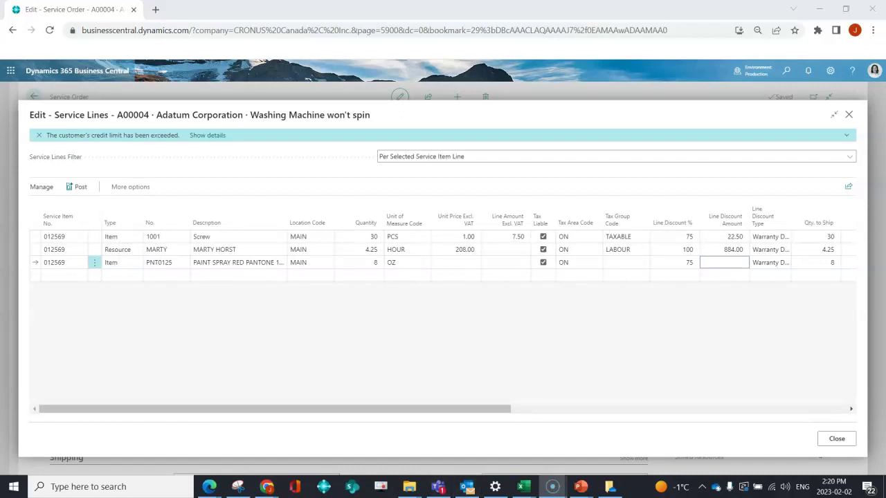
- Add another service line for service item 012569, leaving its type and number blank
left_click(238, 274)
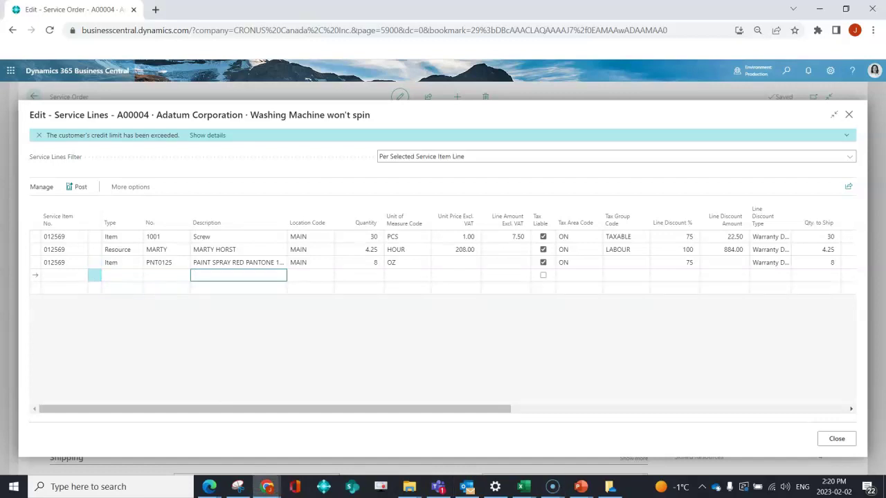
left_click(61, 275)
type("012569")
key("Tab")
key("Tab")
key("Tab")
- Describe the blank-type line as "Used some spray paint to fix up where new screws were needed"
type("Used some sp")
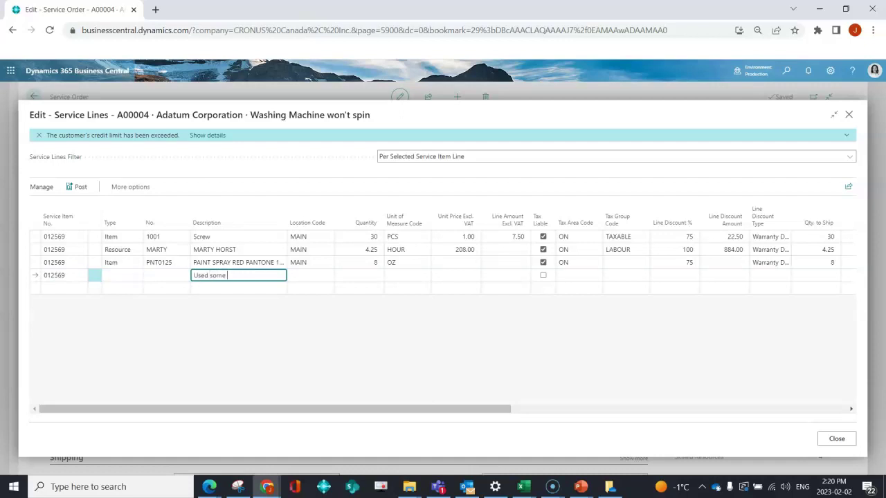
type("ray paint to ")
type("fix up where")
type(" new screws we")
type("re nee")
type("ded")
key("Tab")
key("shift+Tab")
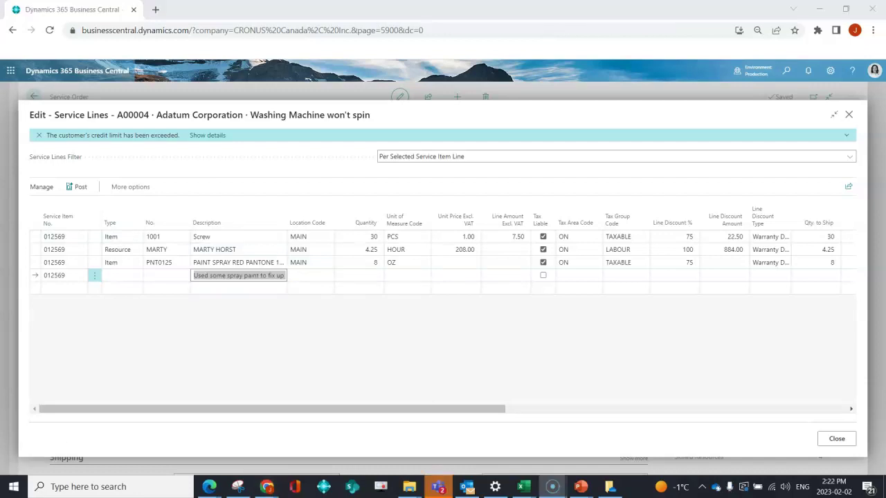
- Post the screw, resource and spray paint lines together with the Ship option, and check their shipped and to-invoice quantities
left_click(238, 237)
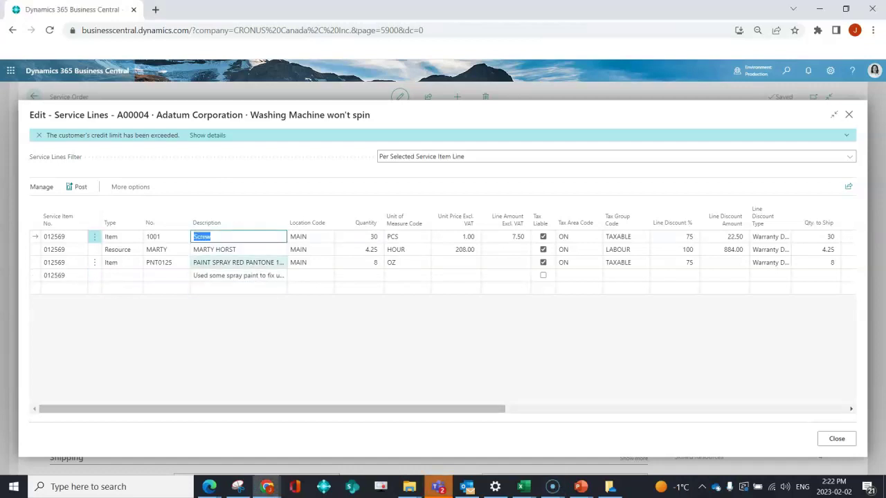
left_click(238, 262, "shift")
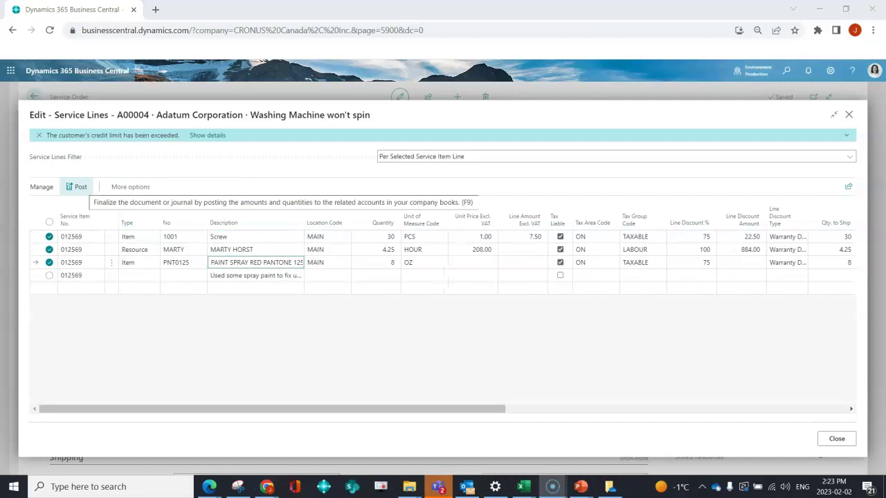
left_click(76, 187)
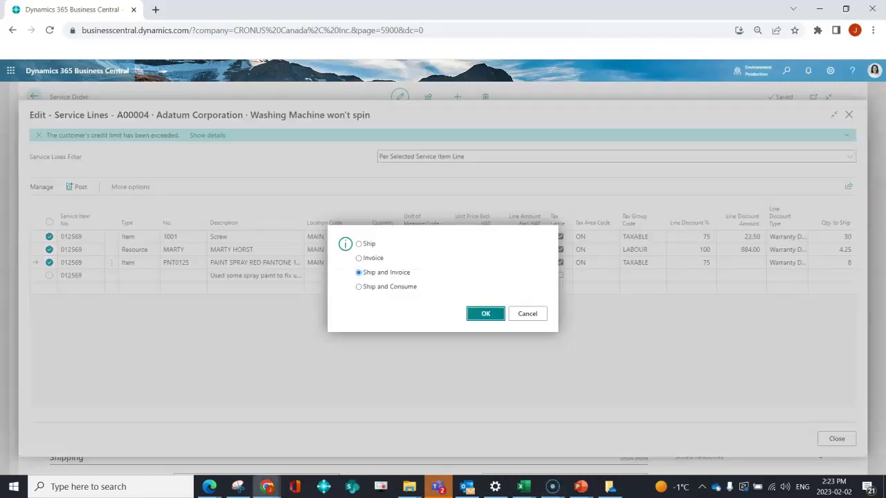
left_click(358, 243)
left_click(485, 313)
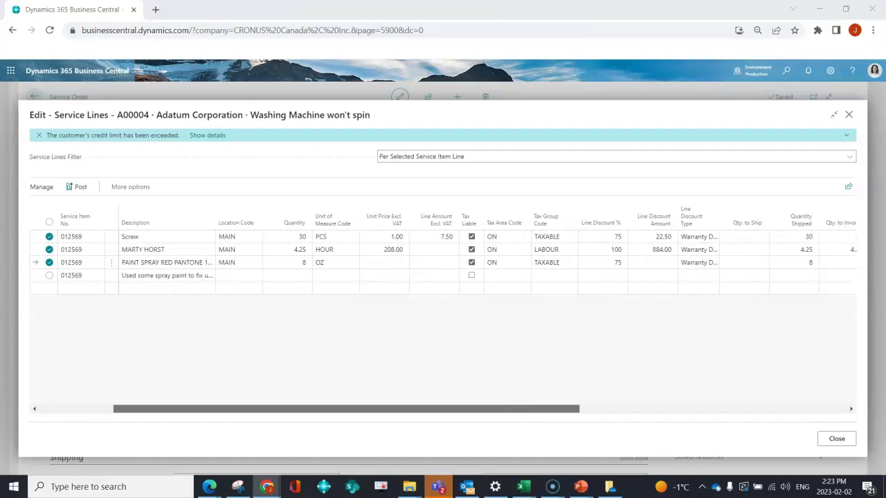
left_click_drag(346, 409, 418, 409)
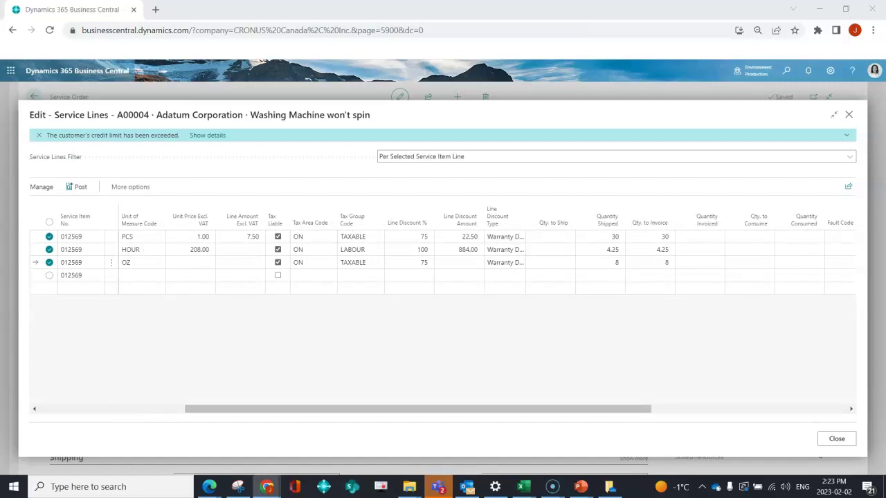
left_click_drag(418, 408, 272, 408)
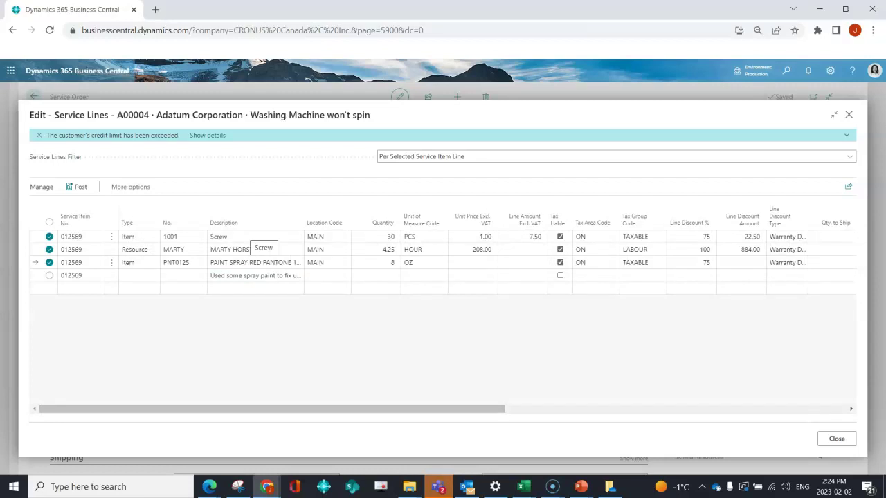
- Post the shipped service lines with the Invoice option
left_click(76, 187)
left_click(358, 258)
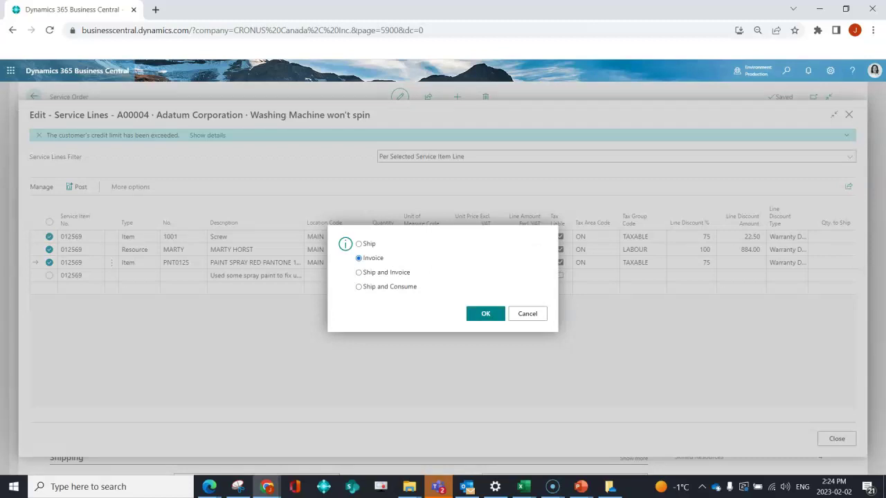
left_click(485, 313)
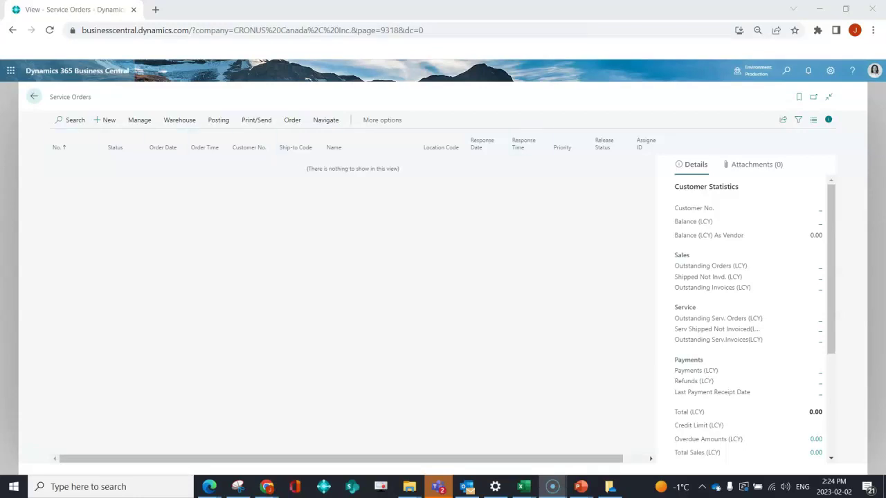
- Leave the service orders, find Posted Service Shipments and open Adatum Corporation's shipment to examine its details and lines
left_click(34, 96)
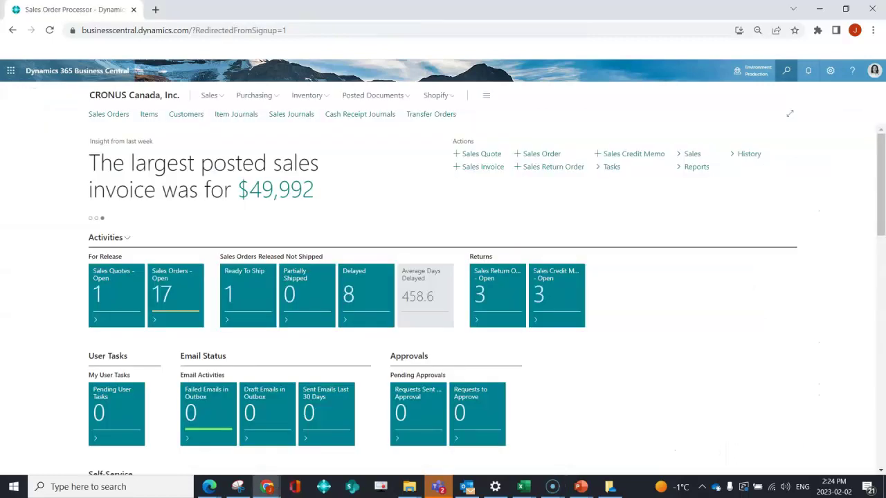
left_click(786, 71)
type("posted s")
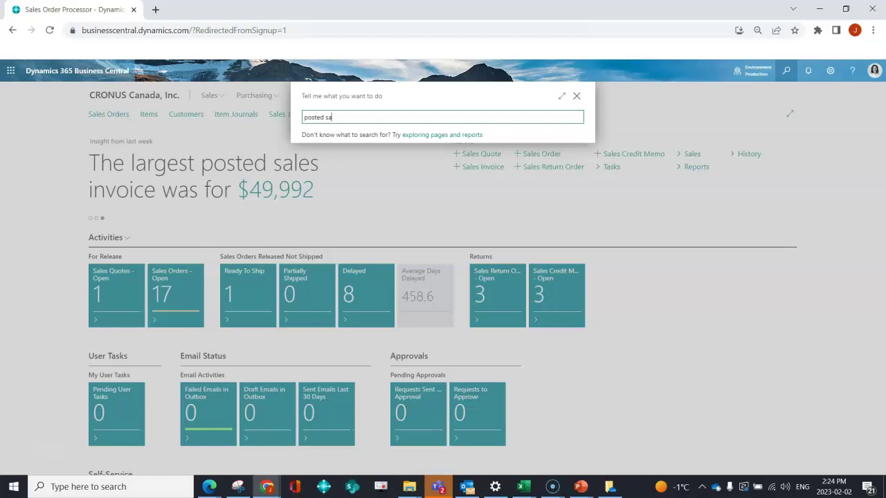
type("erv")
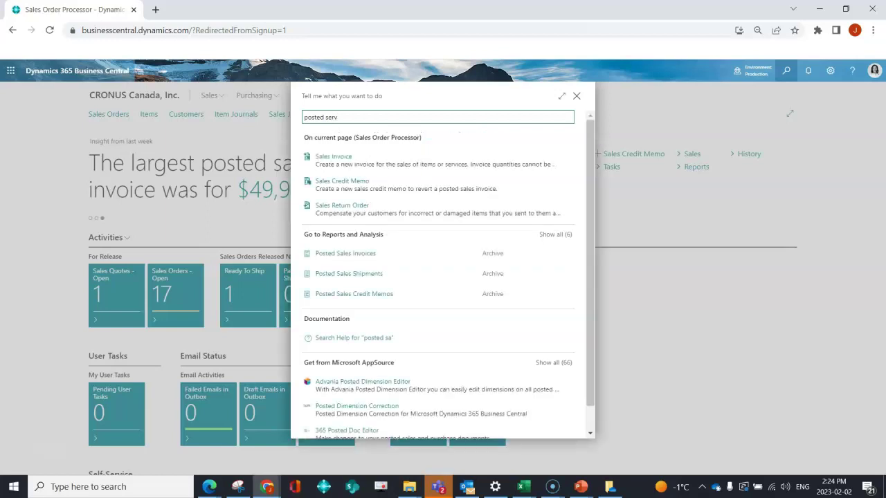
type(" sh")
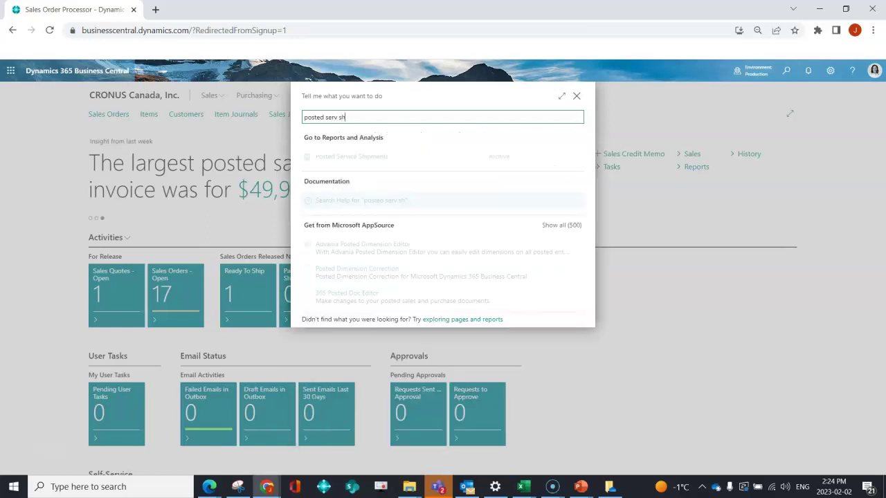
key("Return")
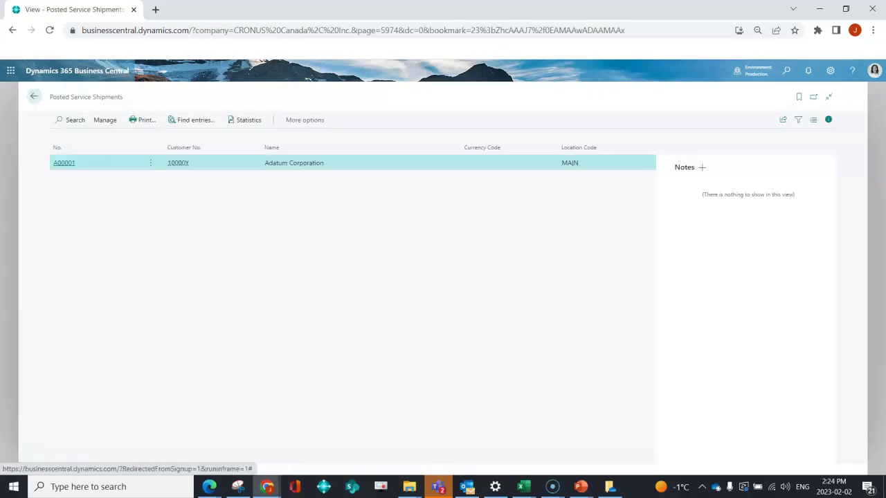
left_click(63, 163)
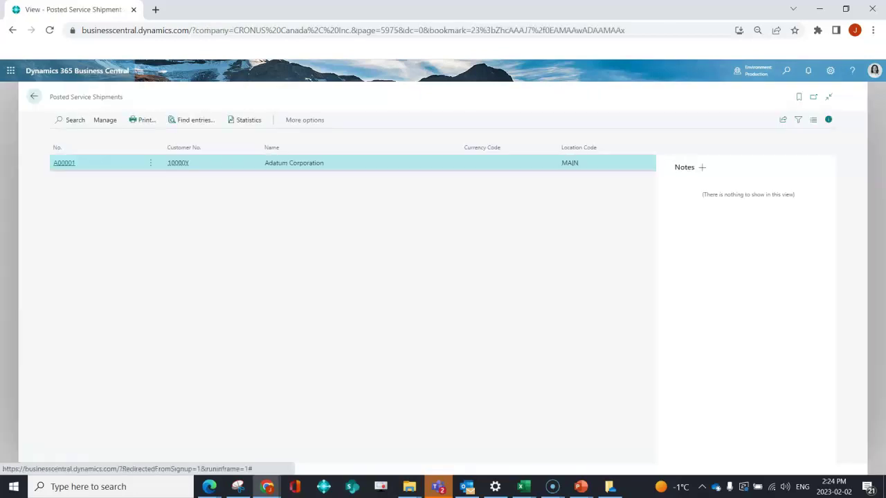
scroll(399, 220, "down", 1)
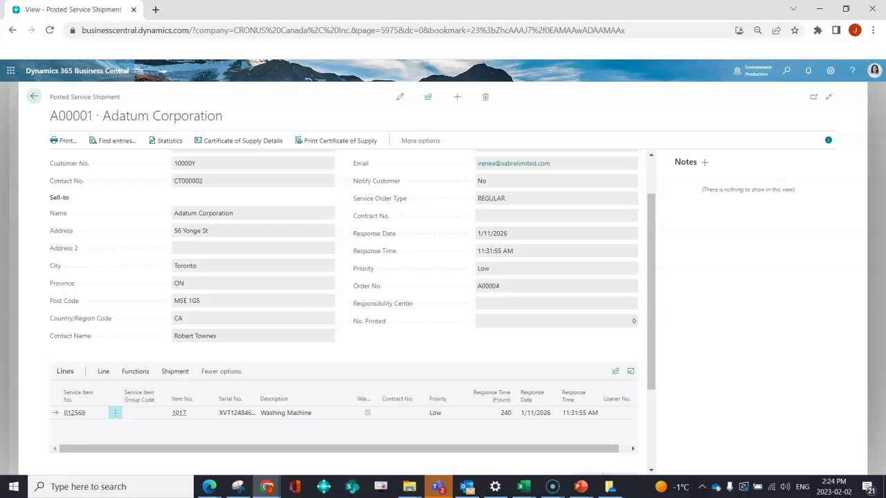
- Export the posted service shipment as a PDF document, review its shipment lines, and close the PDF
scroll(343, 311, "up", 1)
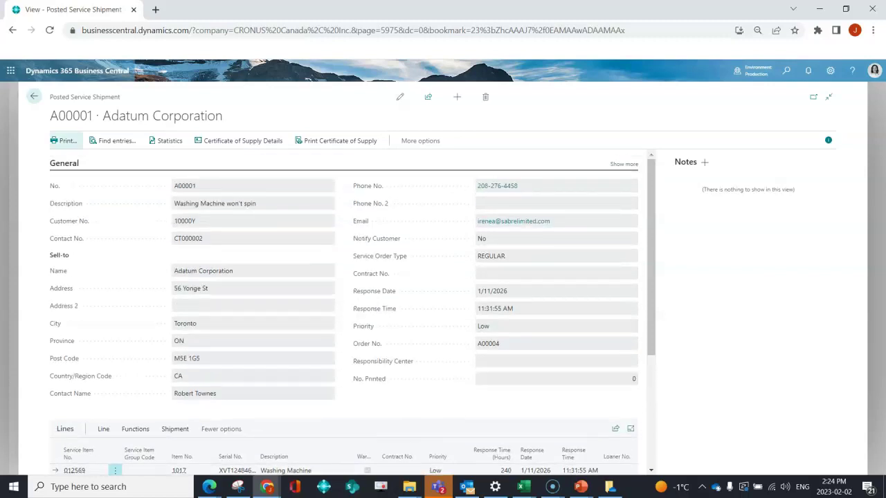
key("Return")
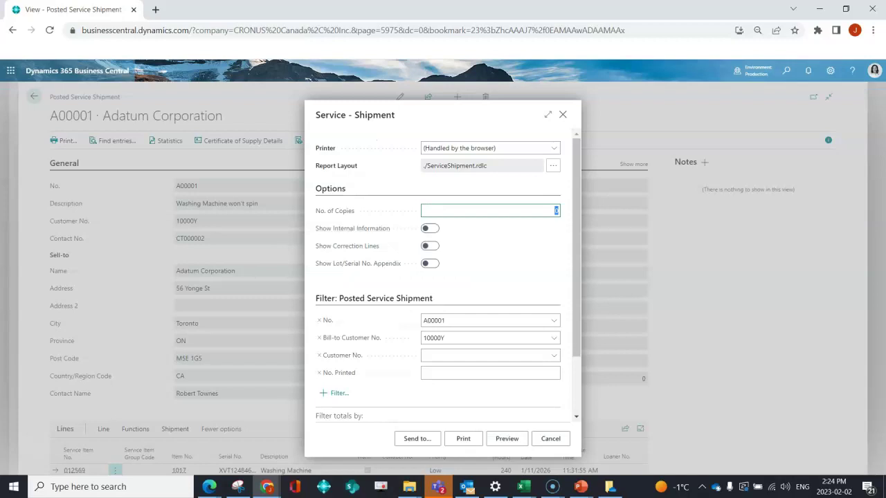
left_click(417, 438)
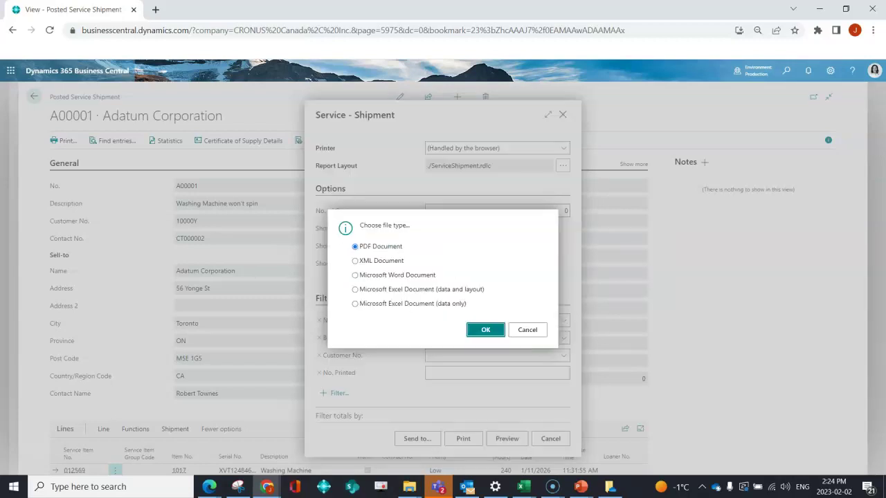
key("Return")
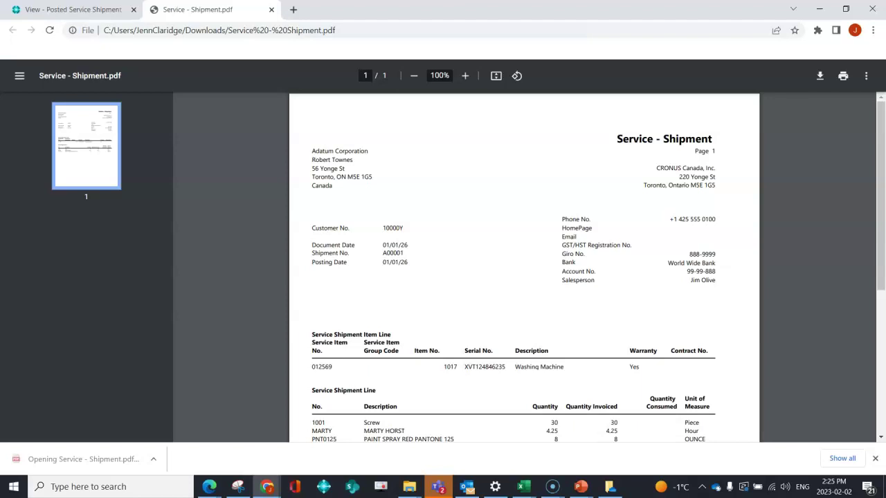
scroll(524, 266, "down", 2)
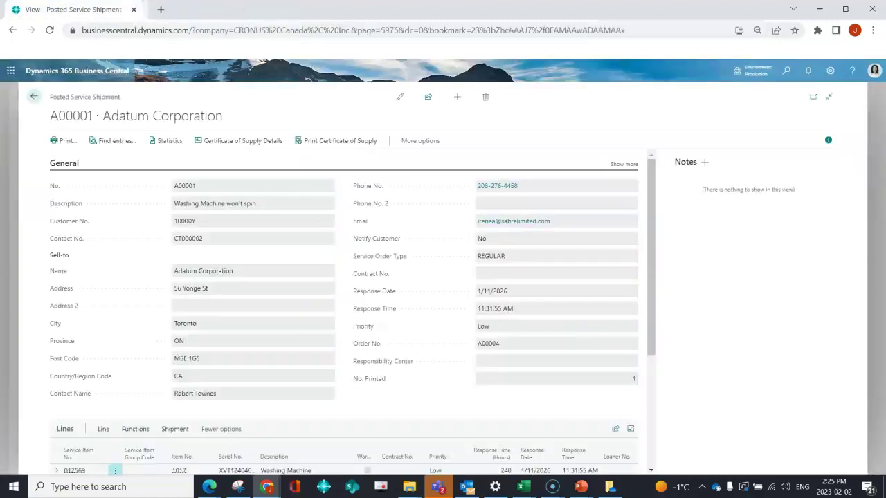
left_click(271, 9)
- Search for "posted serv", go to Posted Service Invoices and open Adatum Corporation's most recent invoice to examine its lines
left_click(786, 70)
type("posted serv")
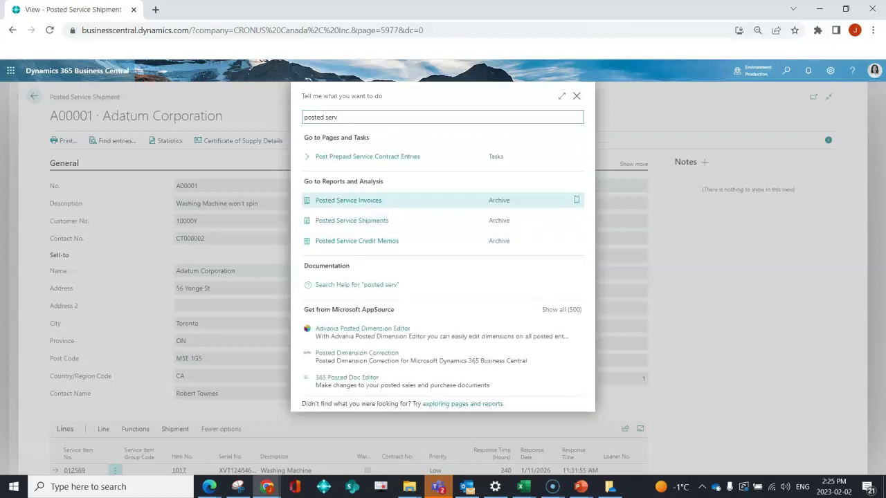
key("Return")
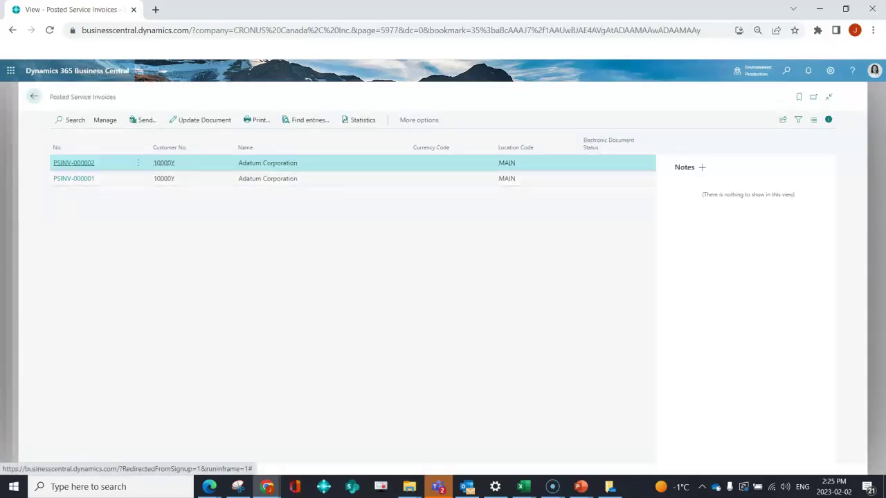
left_click(74, 163)
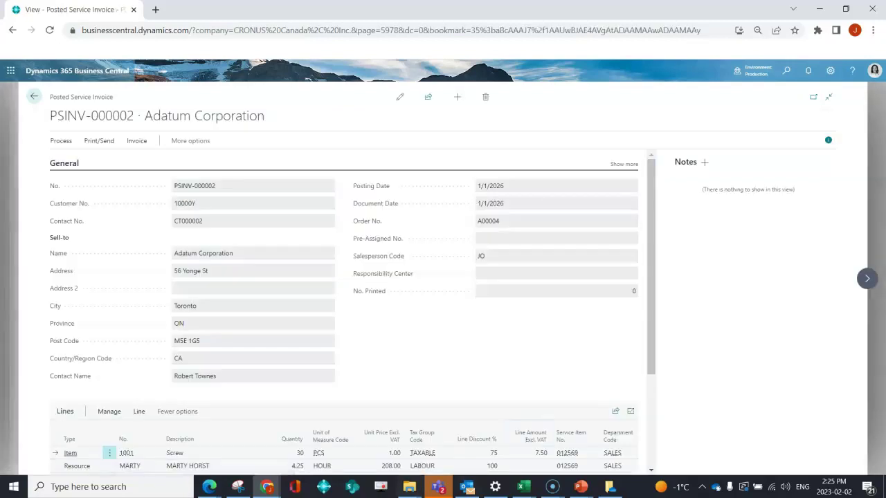
scroll(346, 311, "down", 1)
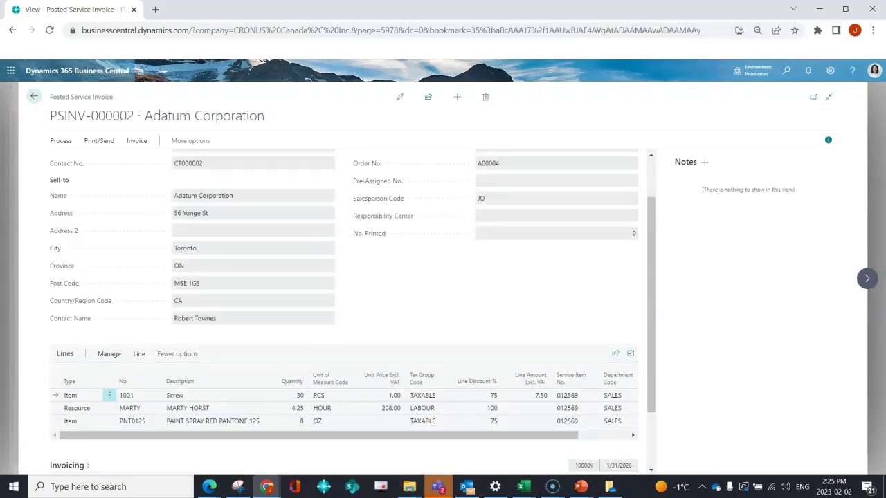
- Export the posted service invoice as a PDF document with Print Company Address enabled
left_click(99, 141)
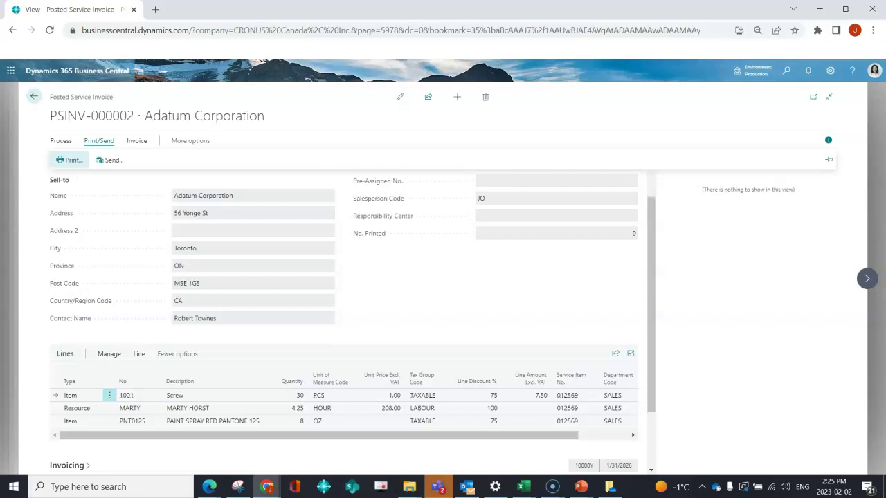
left_click(70, 160)
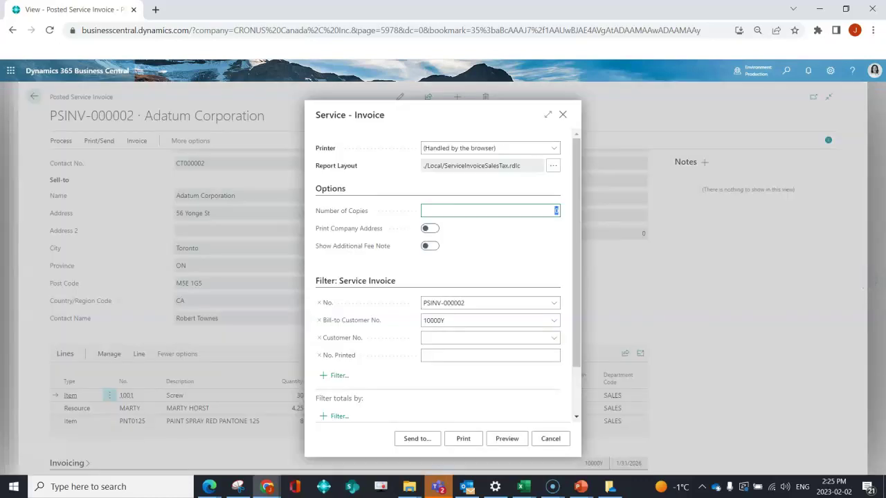
left_click(429, 228)
left_click(417, 439)
key("Return")
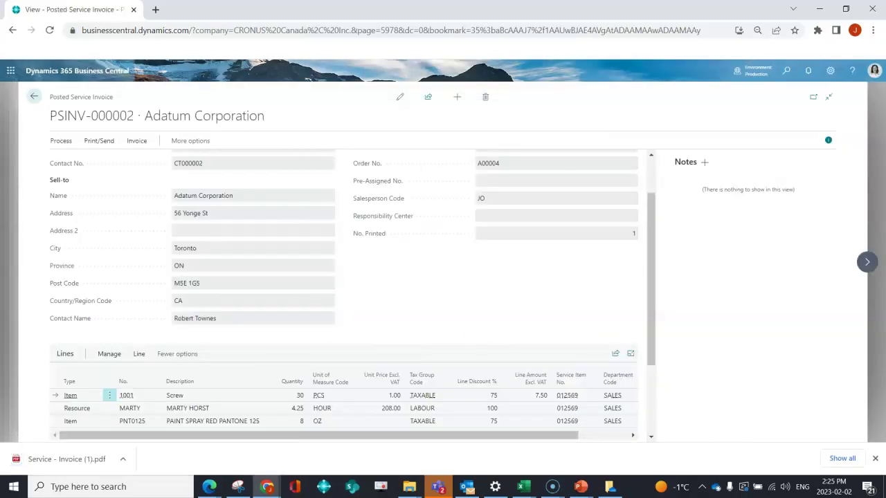
- Open the downloaded Service - Invoice (1).pdf and examine its addresses, item lines and totals
left_click(61, 459)
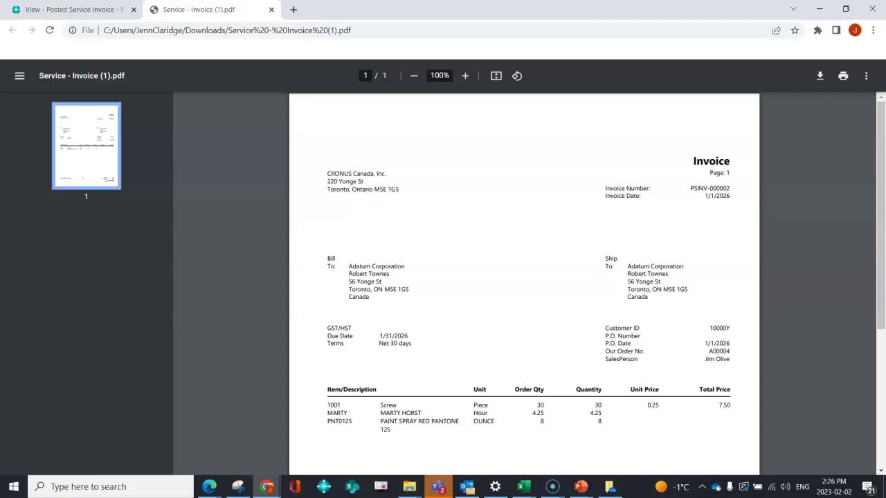
scroll(524, 284, "down", 2)
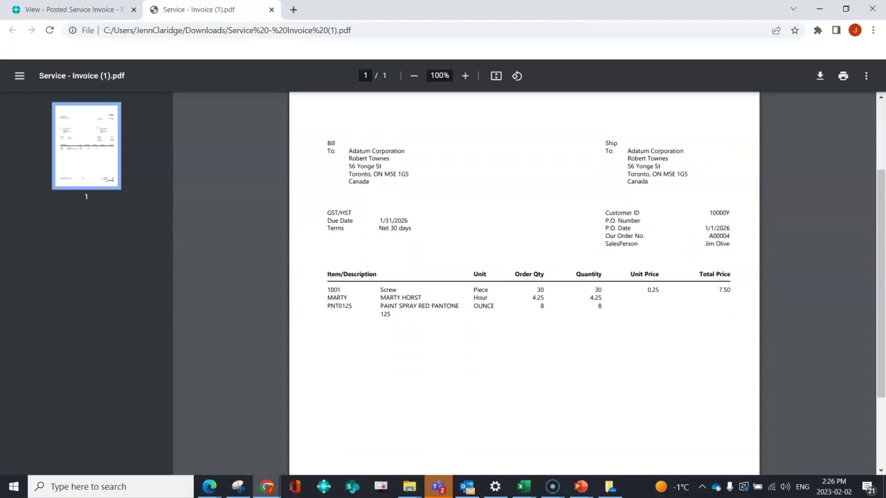
scroll(524, 284, "down", 2)
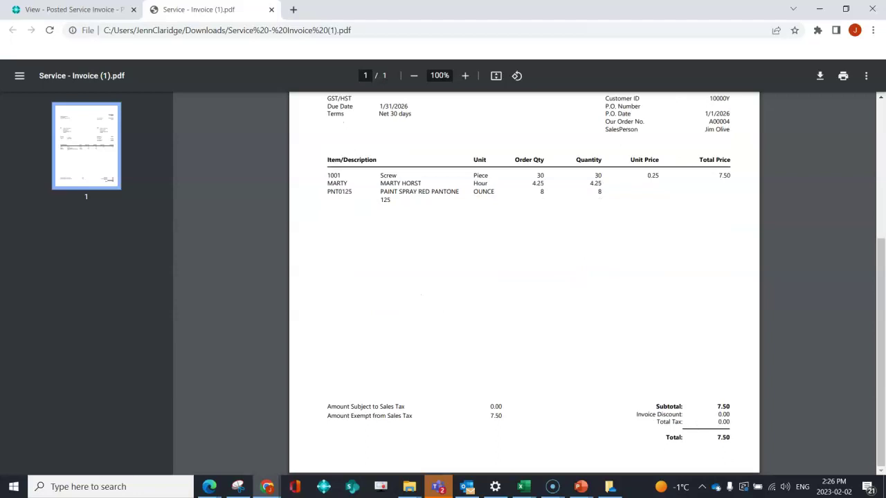
scroll(524, 284, "up", 3)
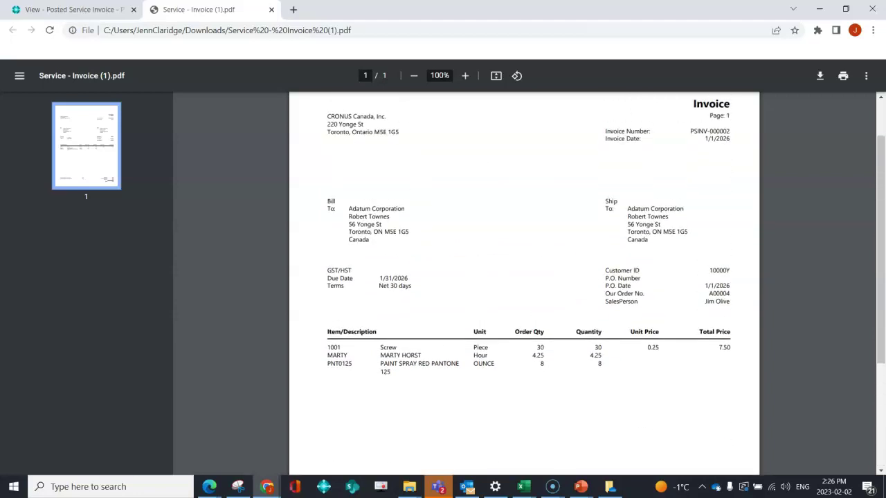